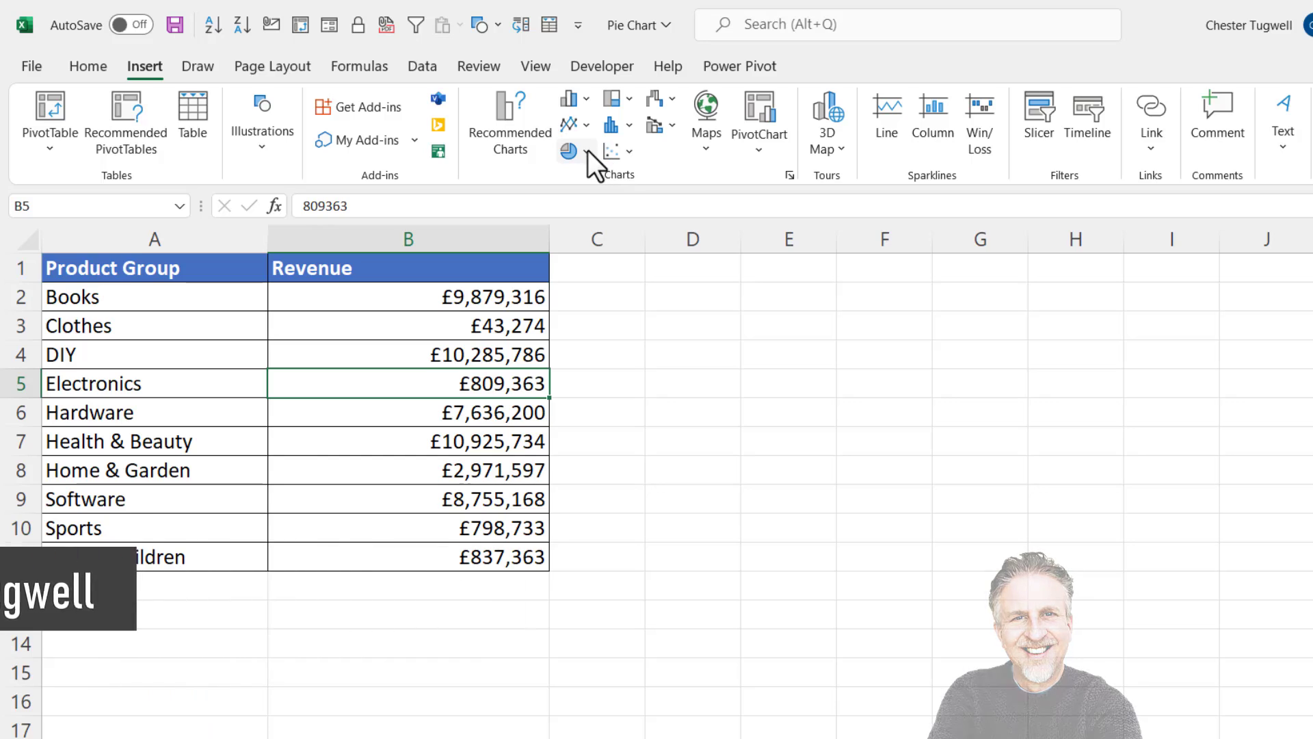
Insert a 2-D pie chart of revenue by product group and place it beside the data table.
left_click(588, 150)
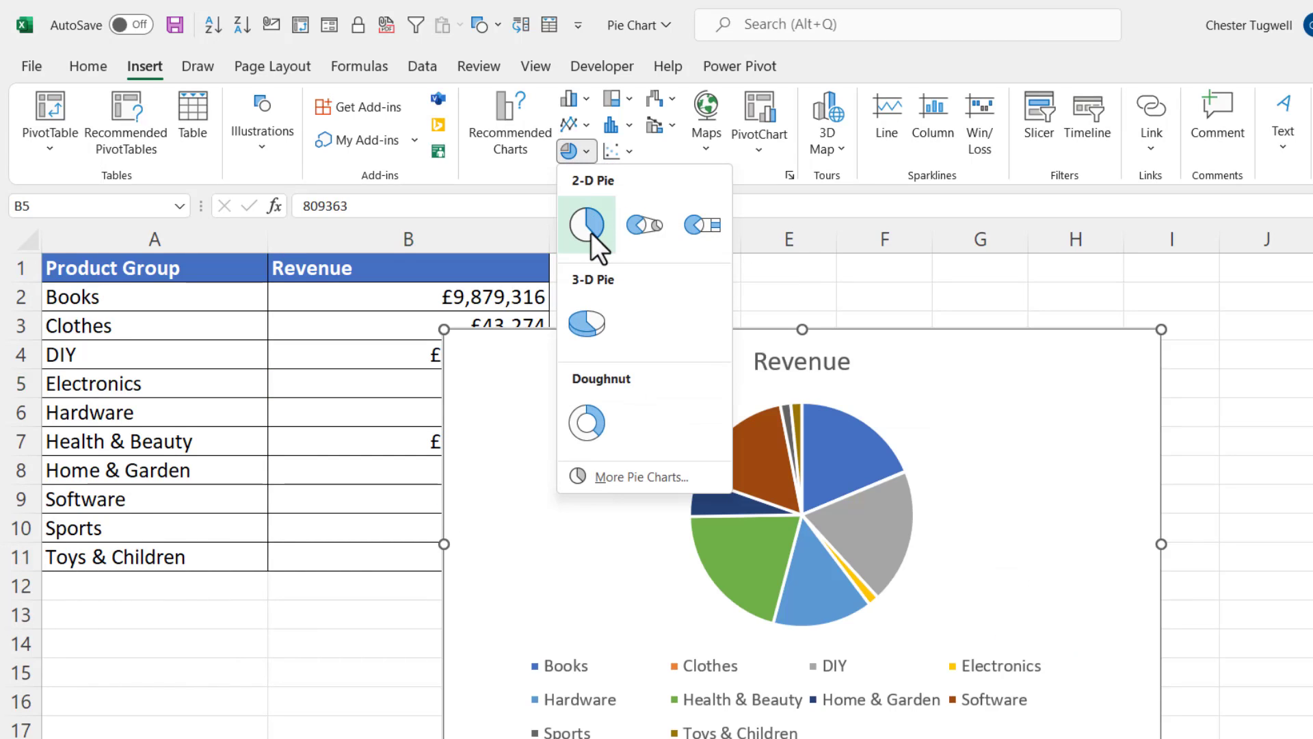
left_click(591, 225)
left_click_drag(640, 329, 767, 305)
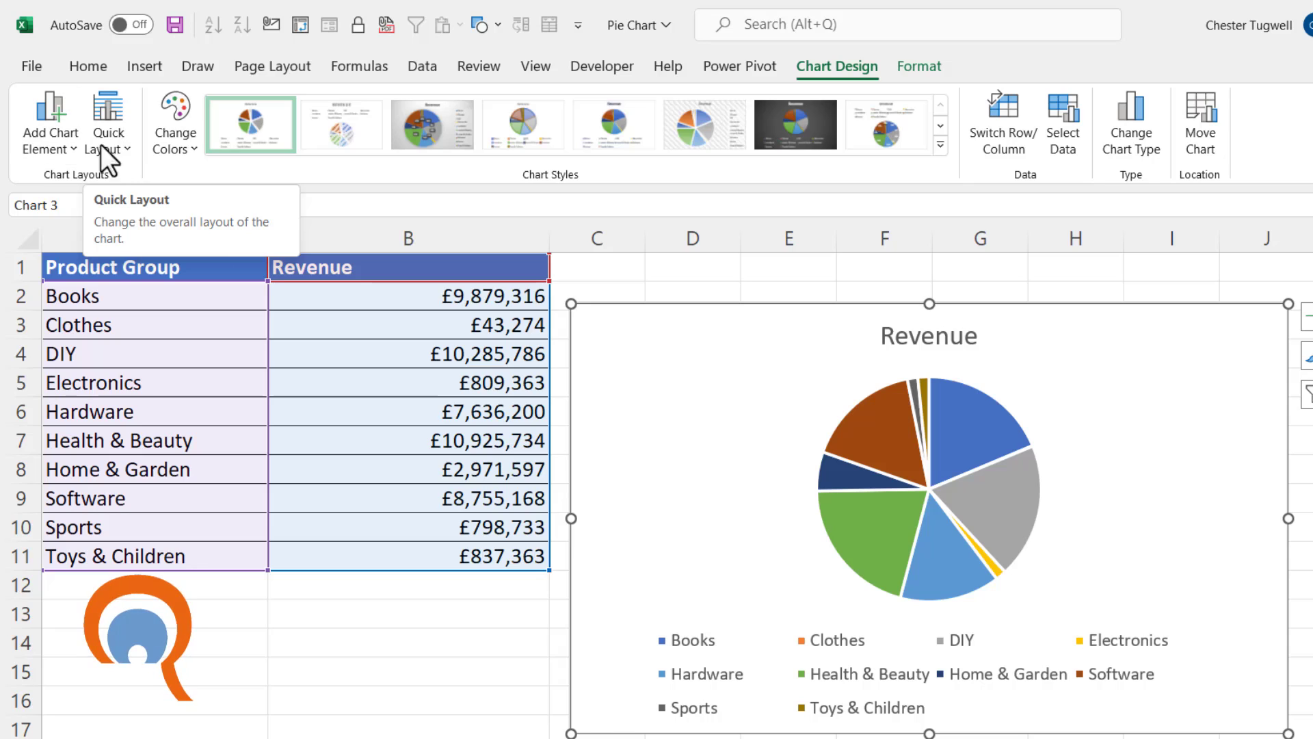
Apply the first quick layout to the pie chart, with category names and percentages as labels instead of a legend.
left_click(121, 145)
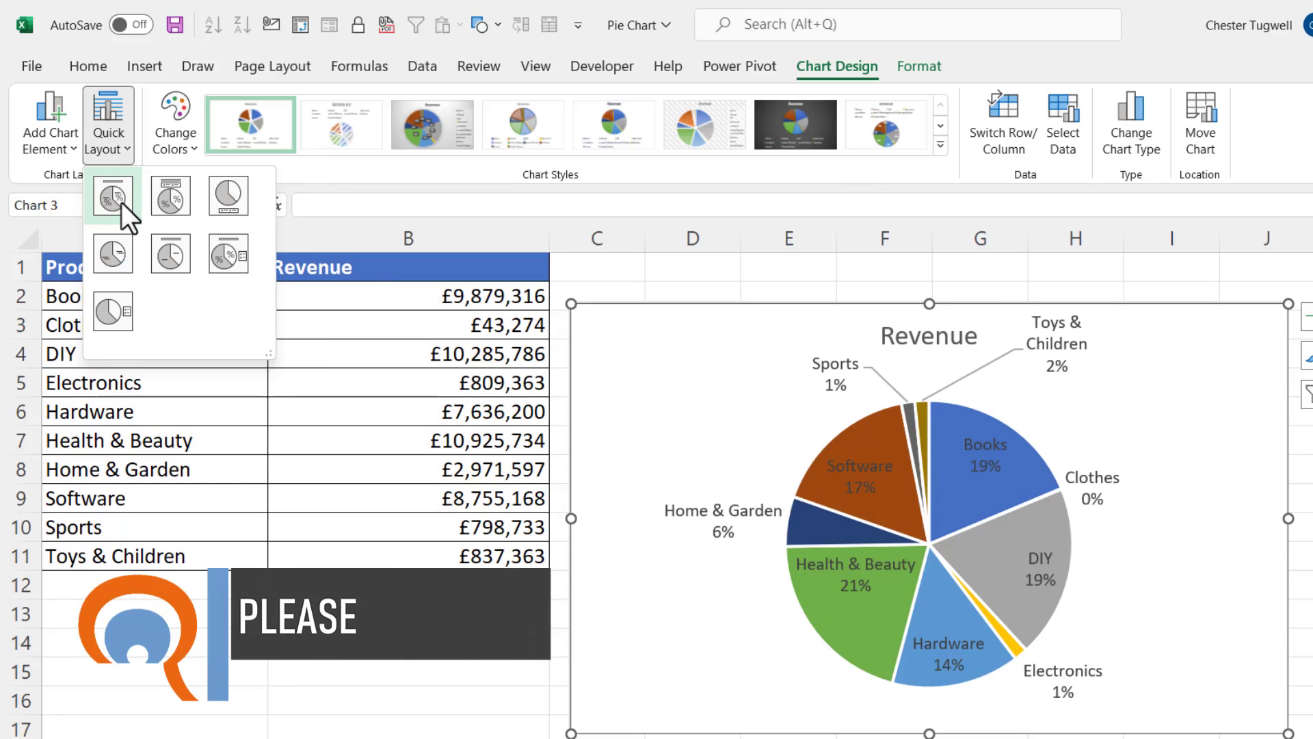
left_click(121, 202)
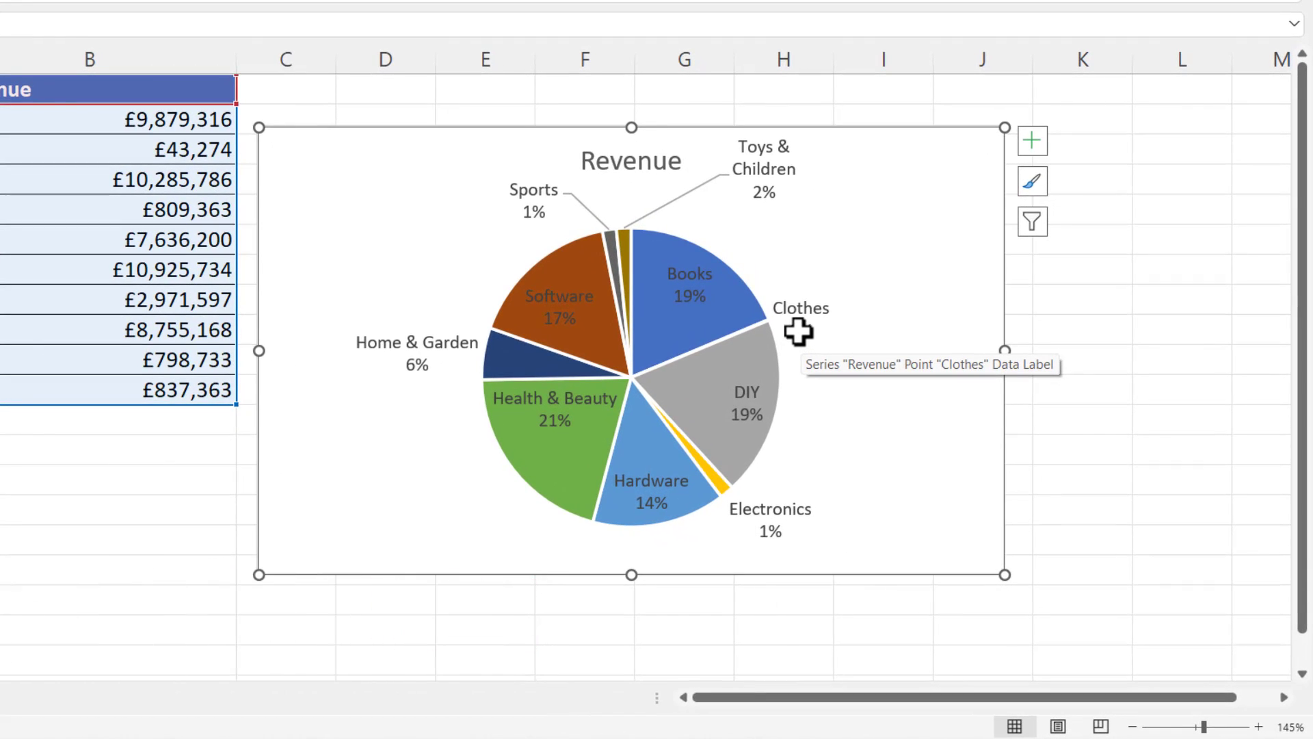
Format the pie chart's data labels with the Percentage number category and 1 decimal place.
right_click(798, 331)
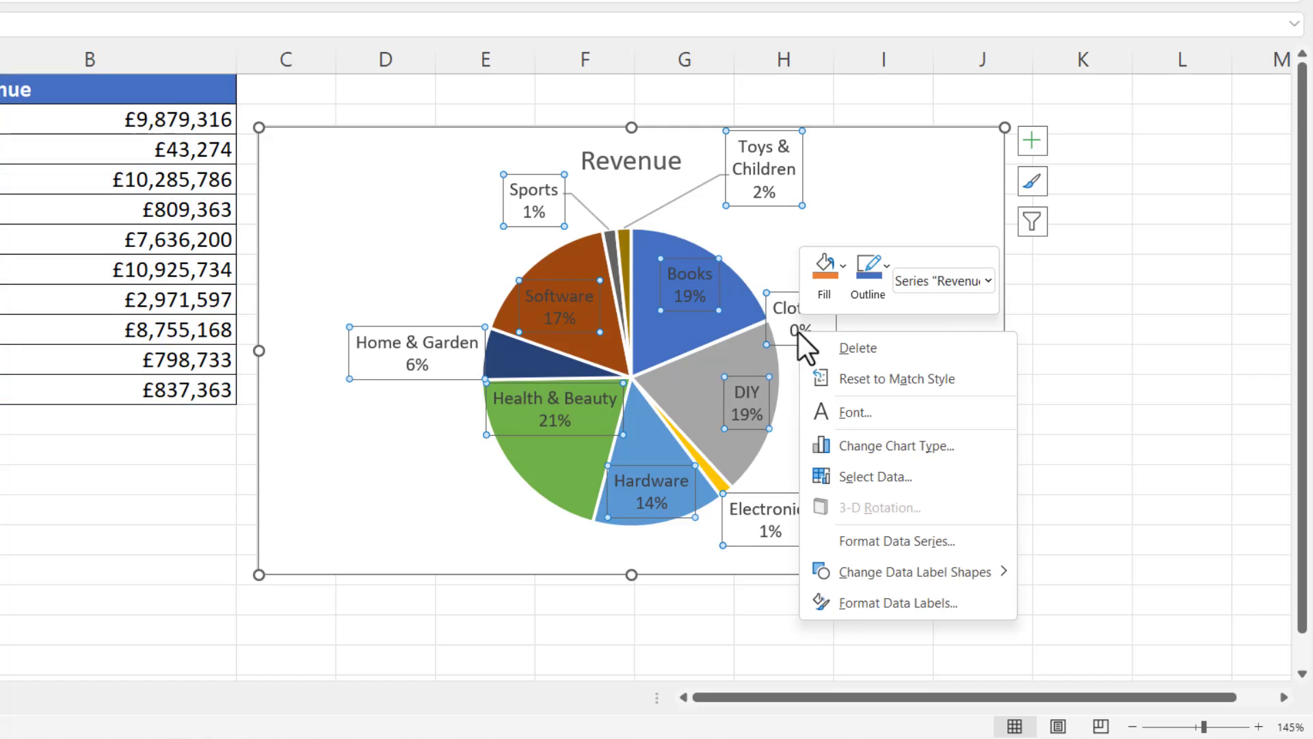
left_click(872, 605)
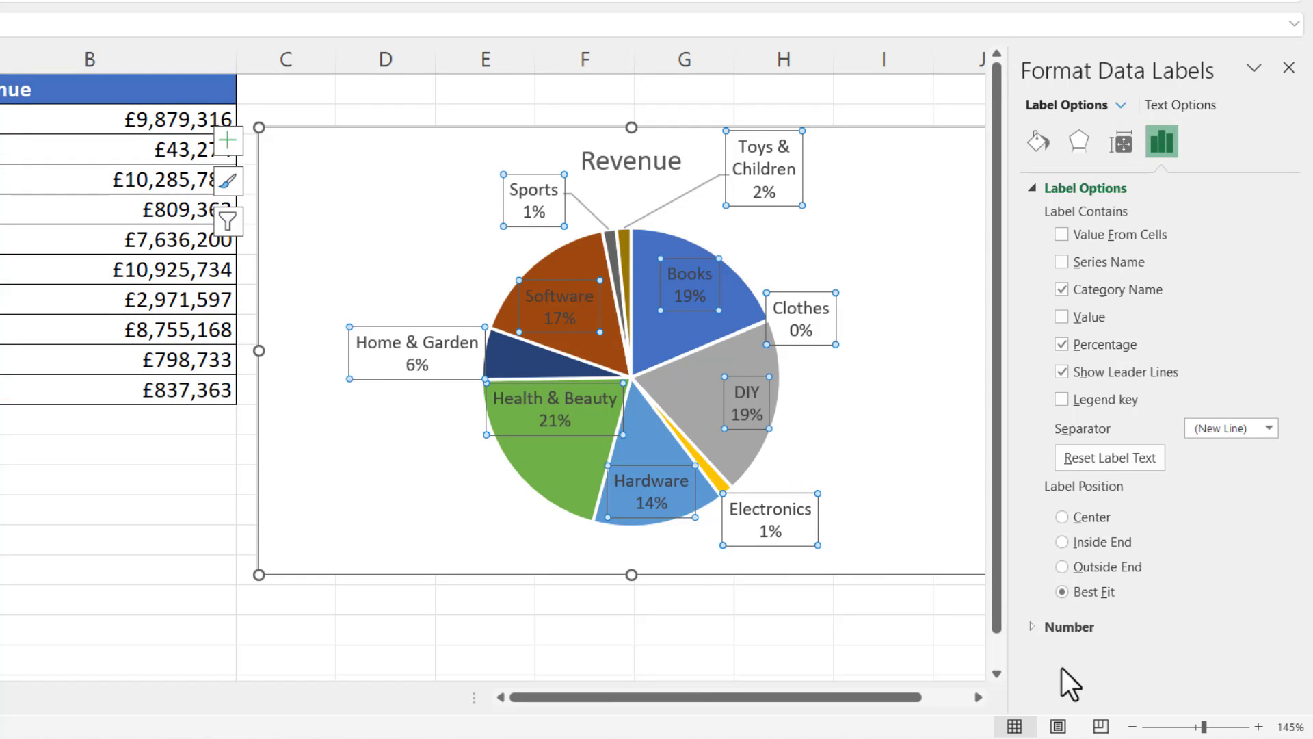
left_click(1033, 629)
scroll(1168, 600, "down", 2)
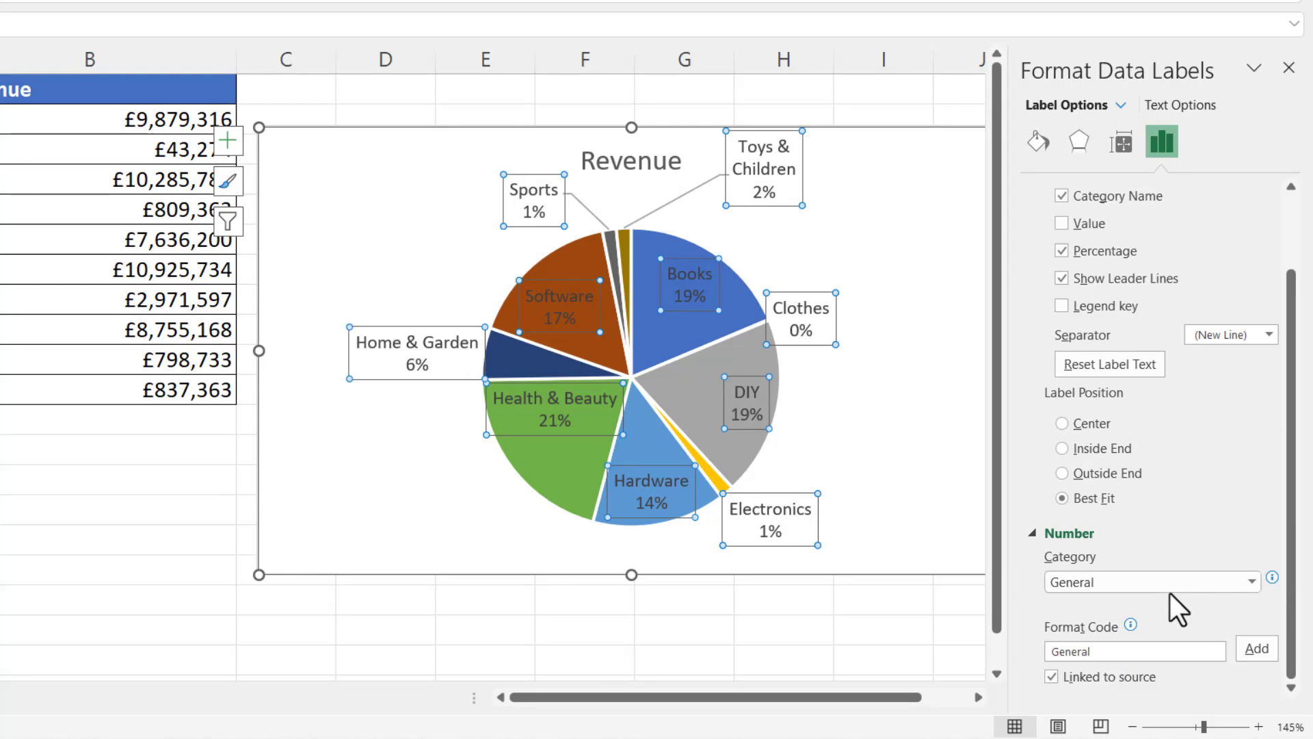
left_click(1251, 581)
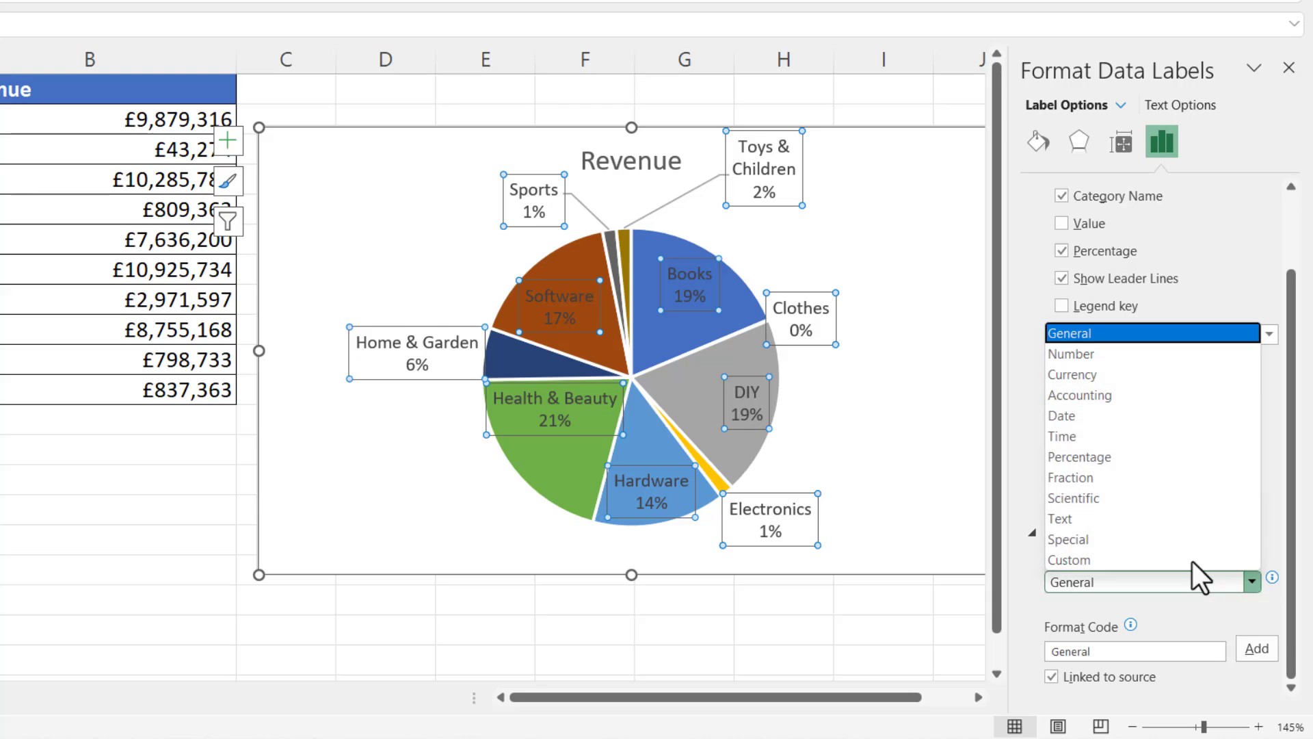
left_click(1077, 457)
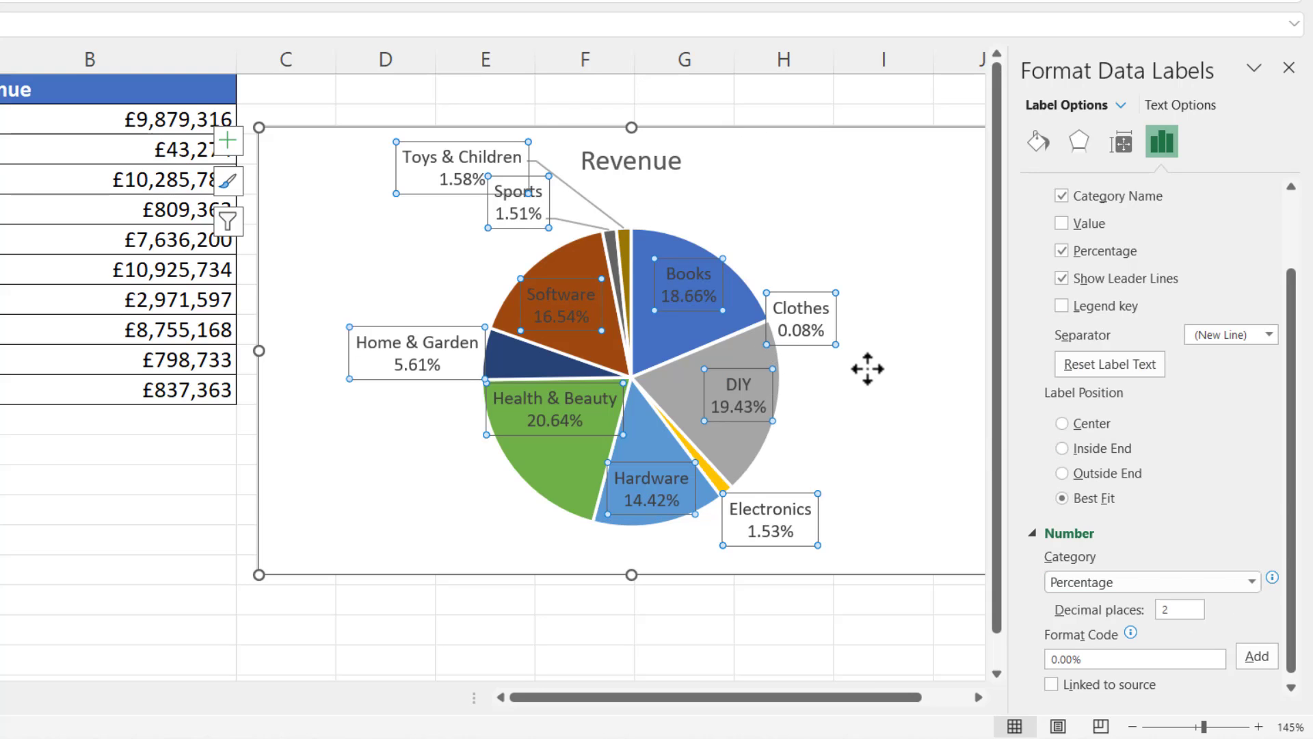
double_click(1178, 609)
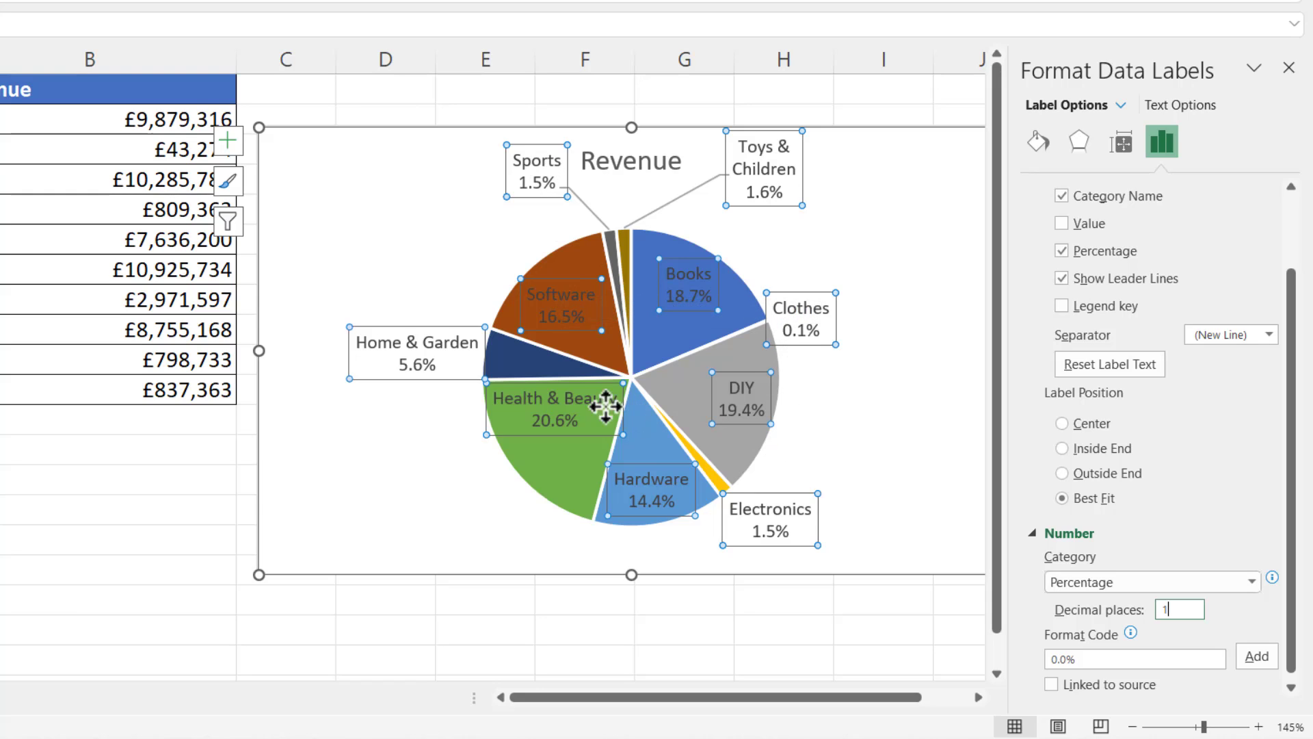
Change the font colour of the Software data label alone to white.
left_click(560, 292)
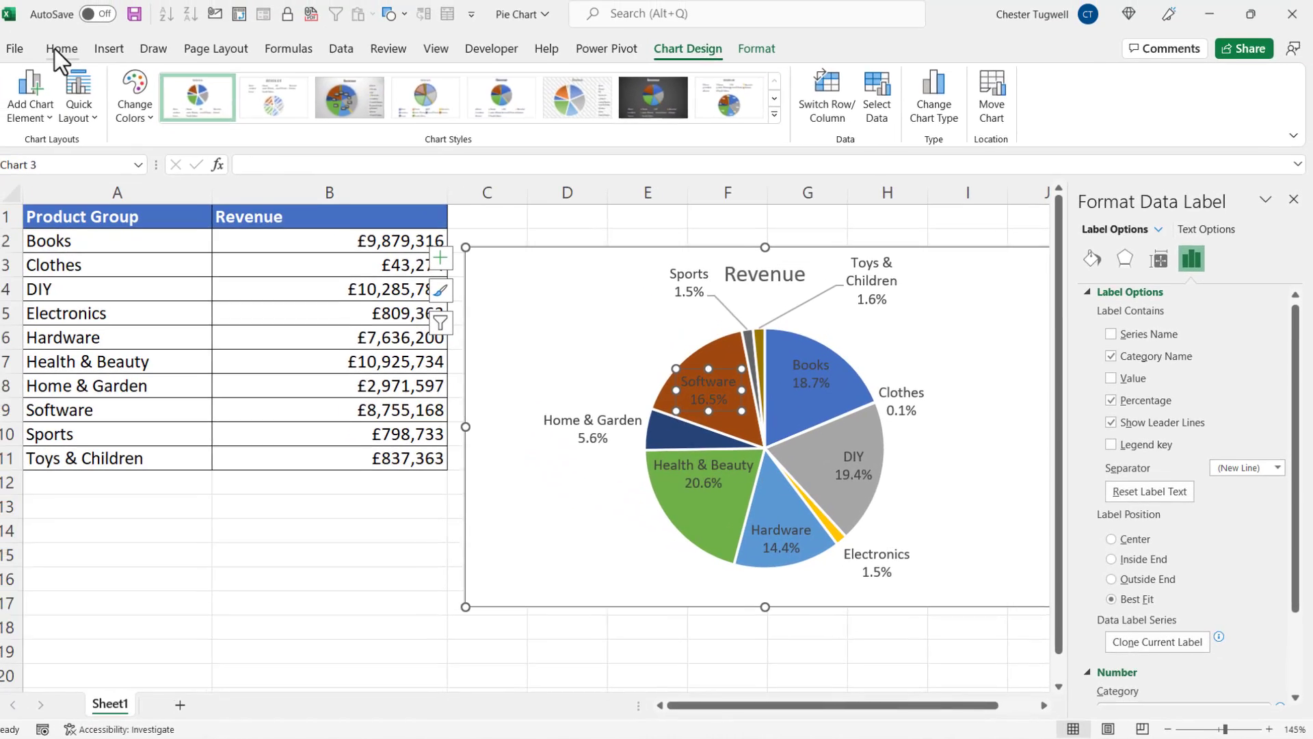
left_click(66, 54)
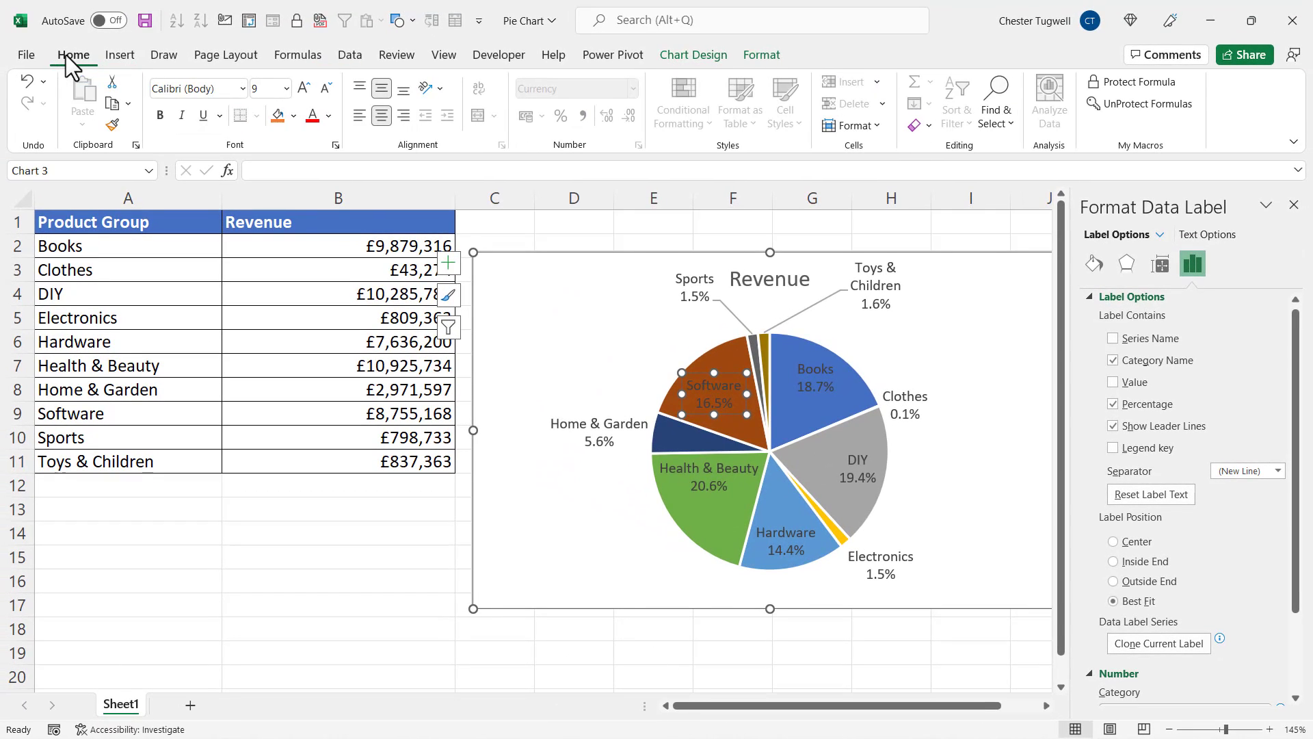
left_click(327, 115)
left_click(312, 186)
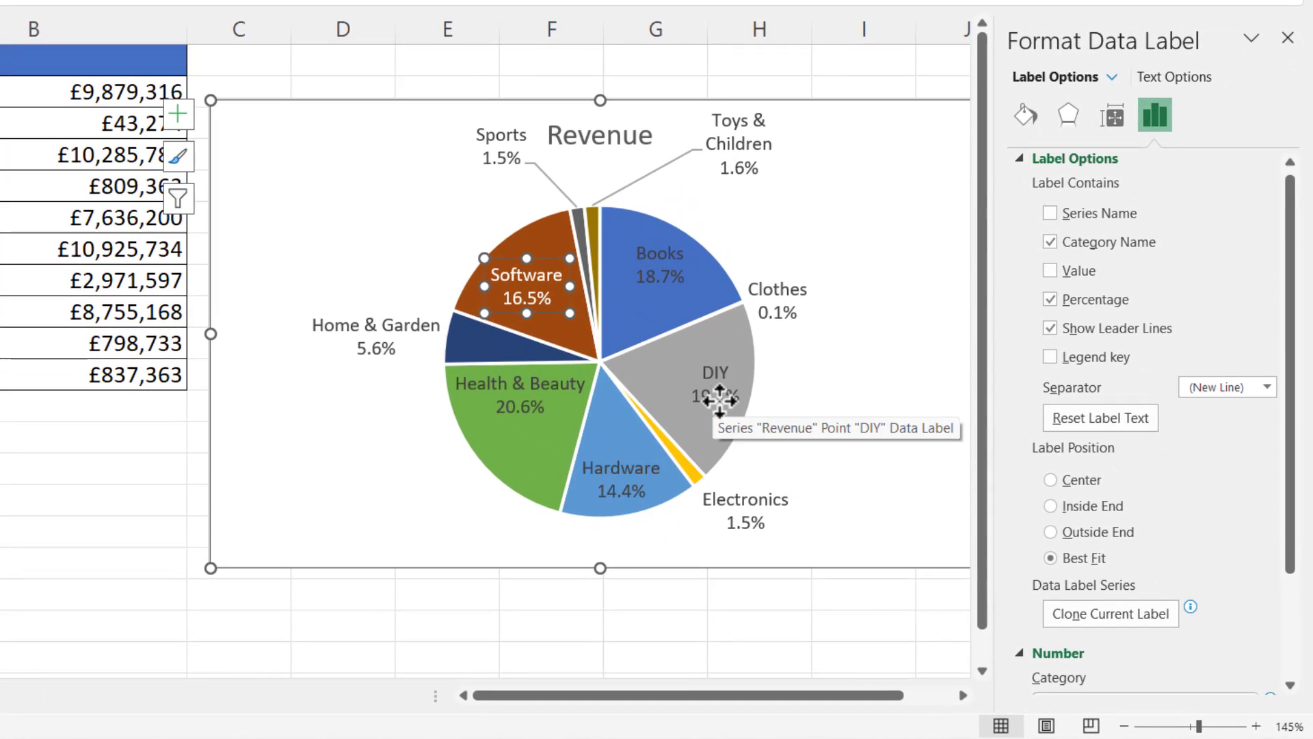
Move the DIY data label outside its slice so a leader line connects it to the pie.
left_click(712, 397)
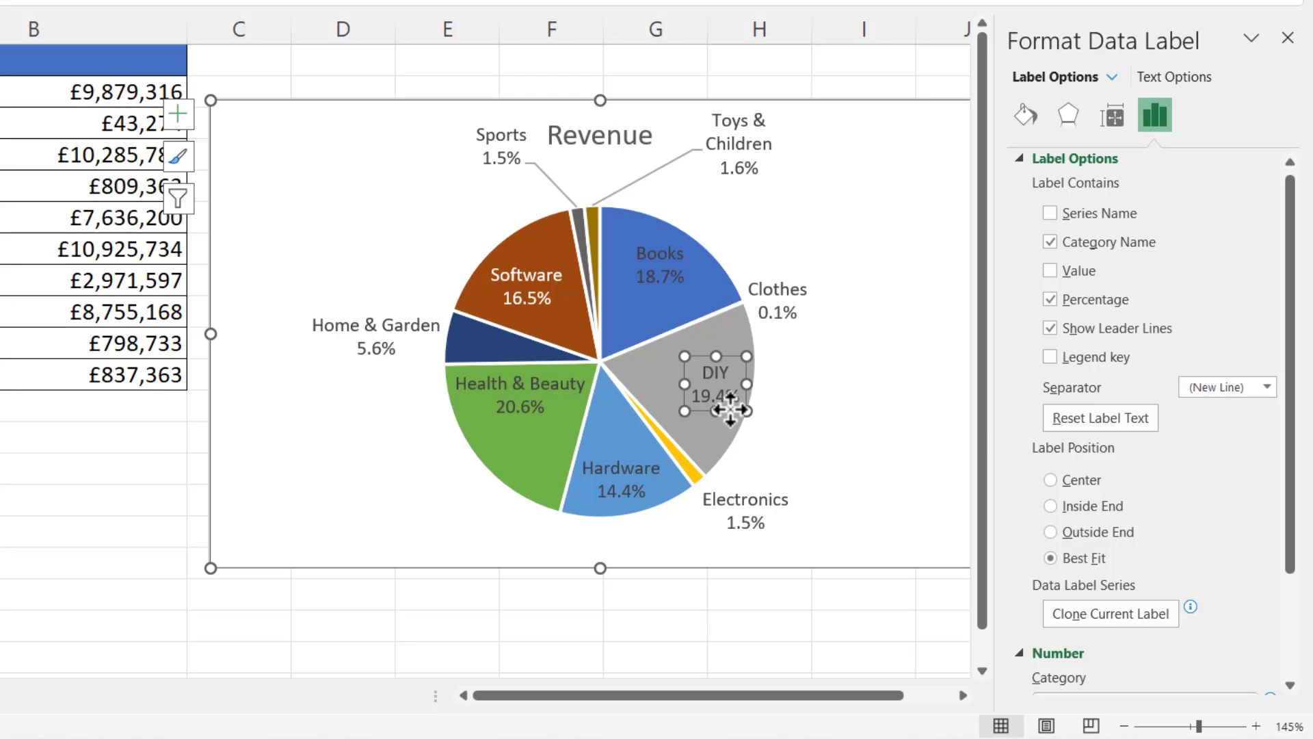
left_click_drag(730, 409, 834, 419)
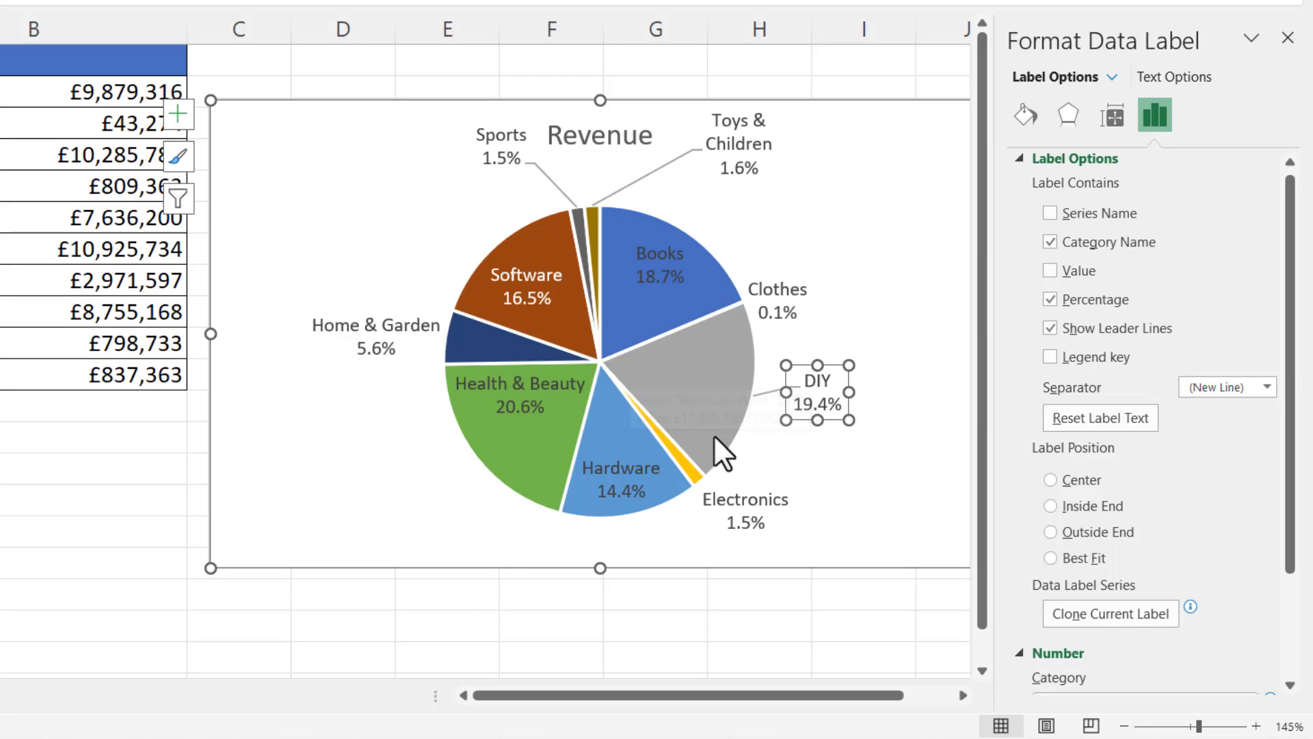
left_click(853, 207)
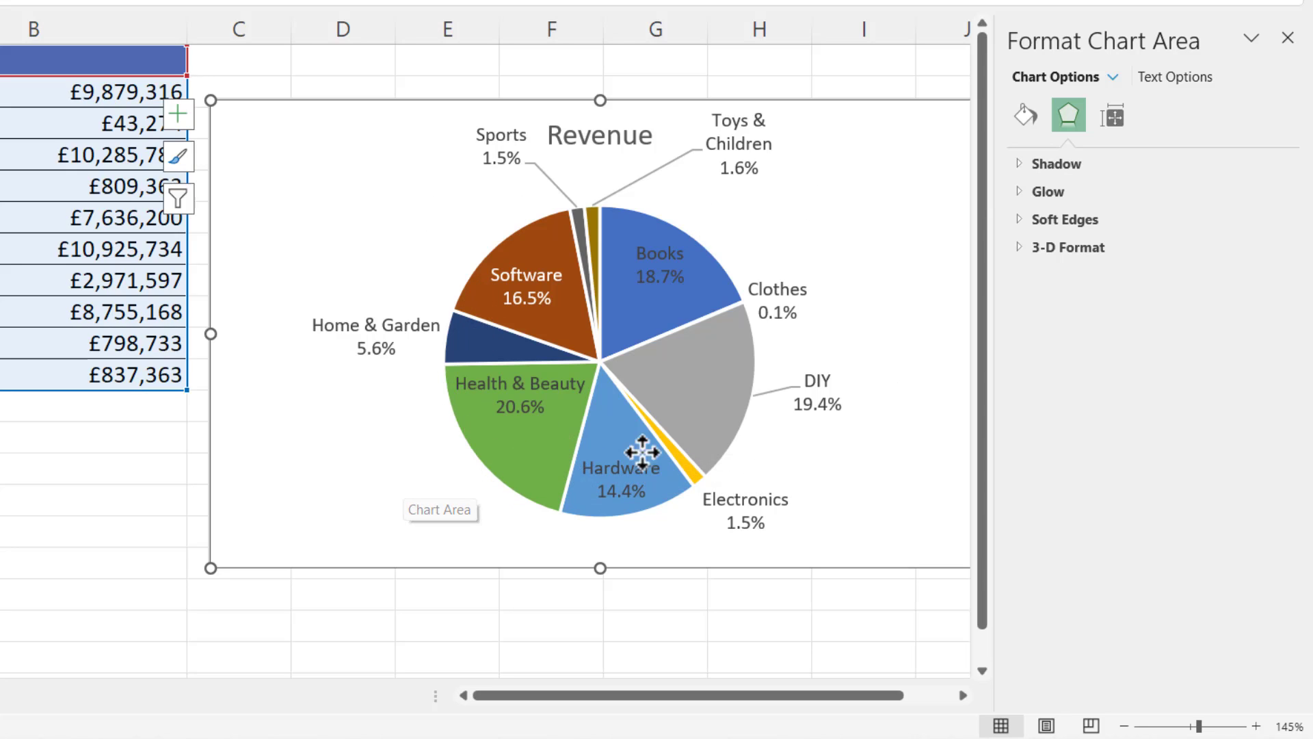
Explode only the Software slice by pulling it outward from the rest of the pie.
mouse_move(566, 330)
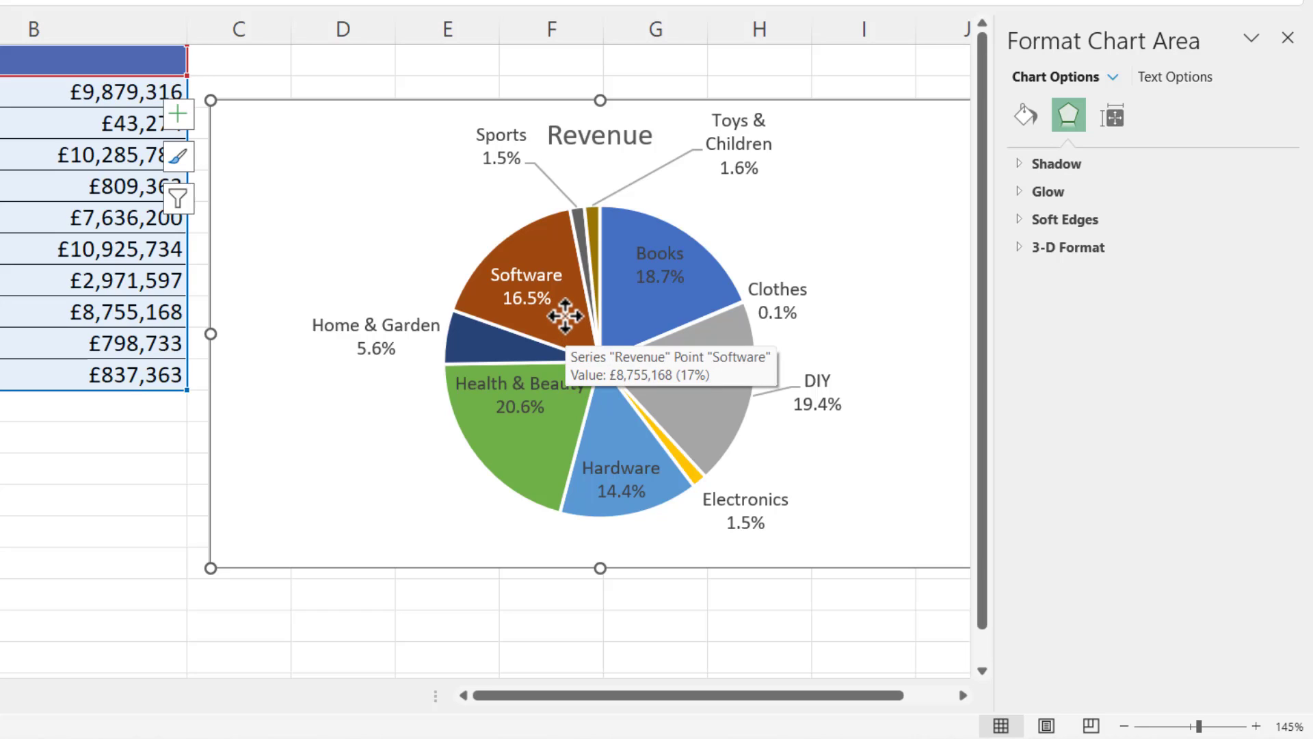
left_click(565, 315)
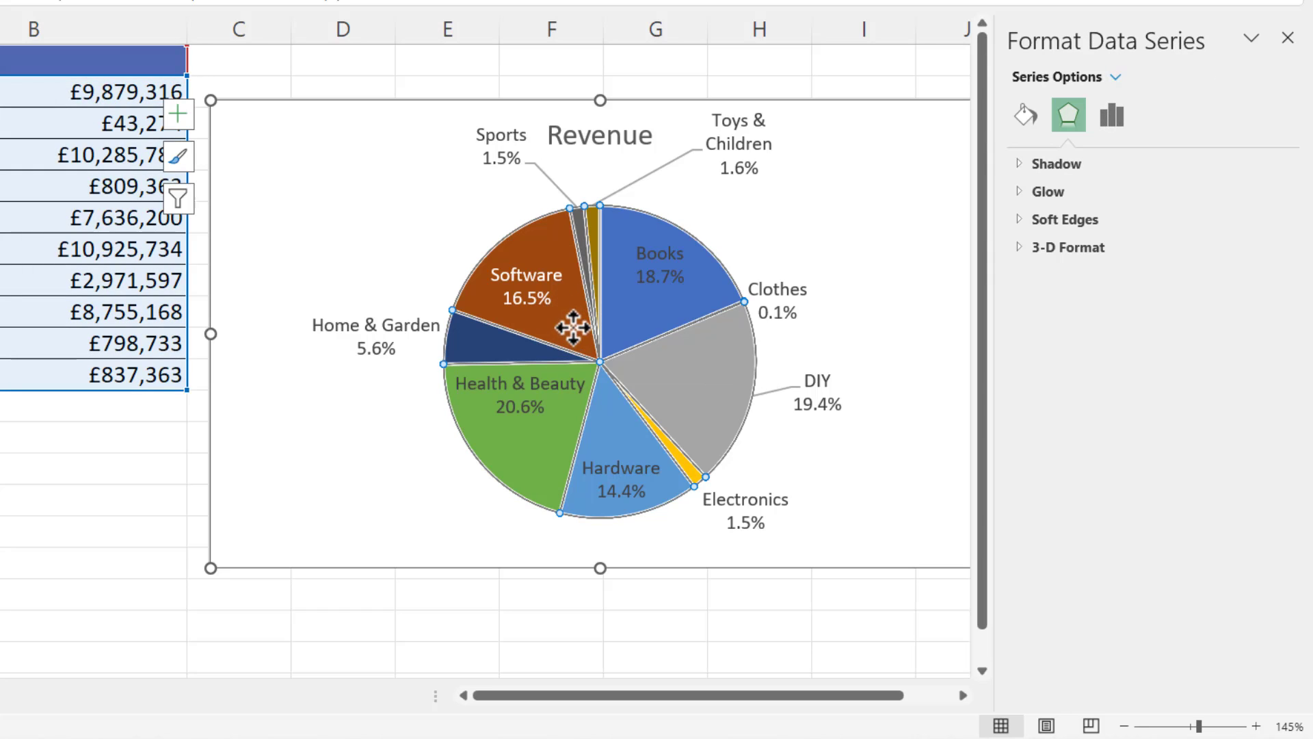
left_click(569, 331)
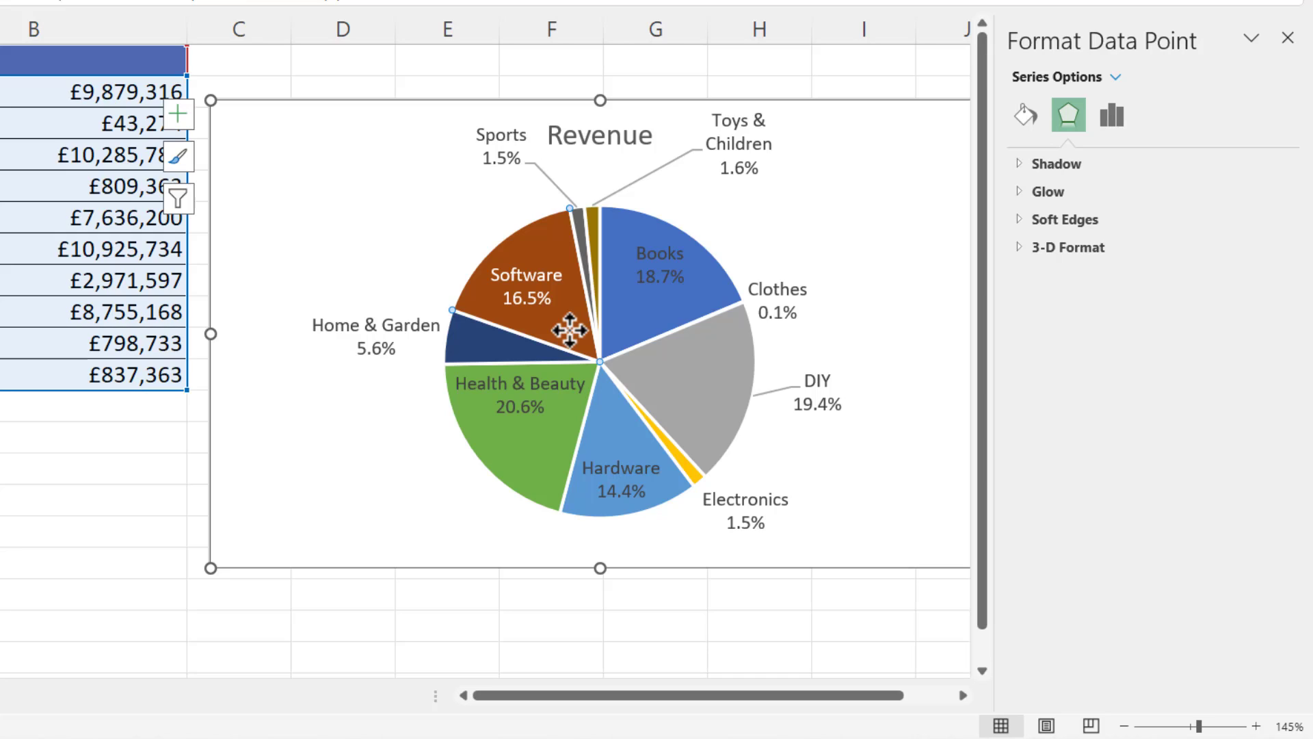
left_click_drag(569, 330, 472, 226)
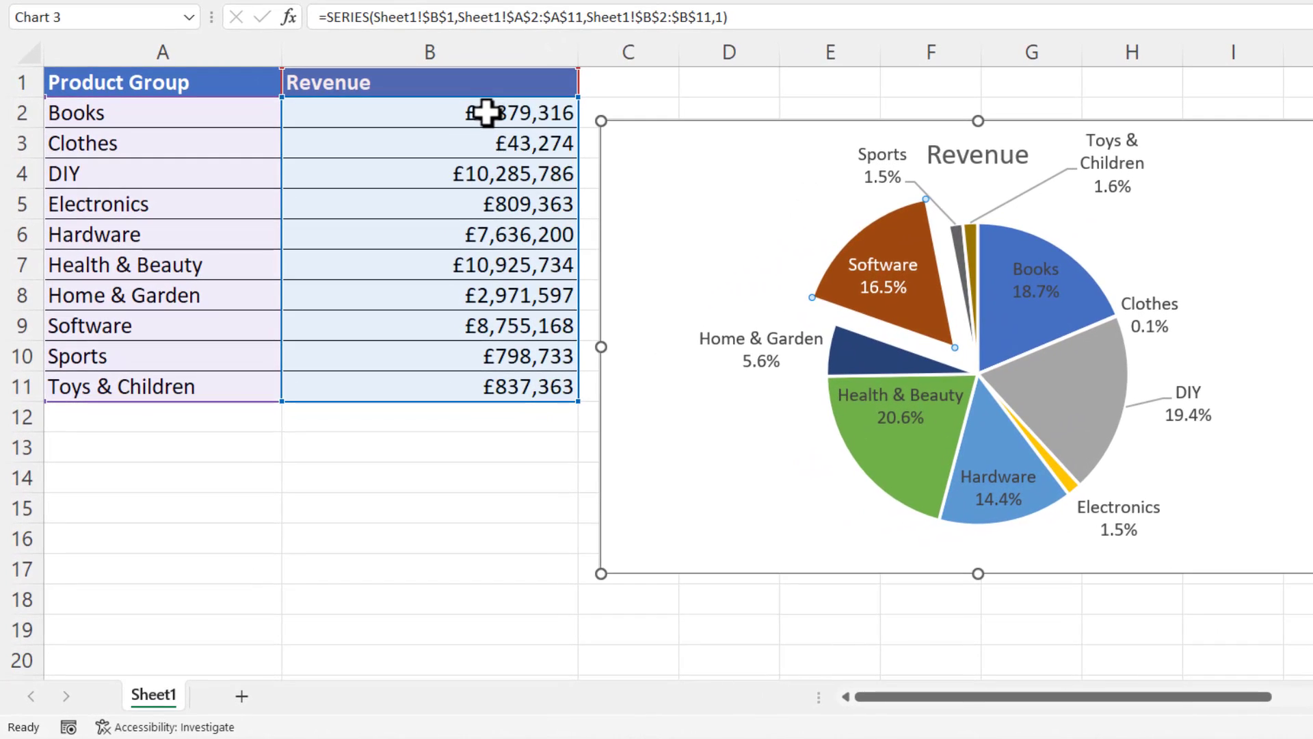
Sort the product table by revenue from largest to smallest.
right_click(383, 245)
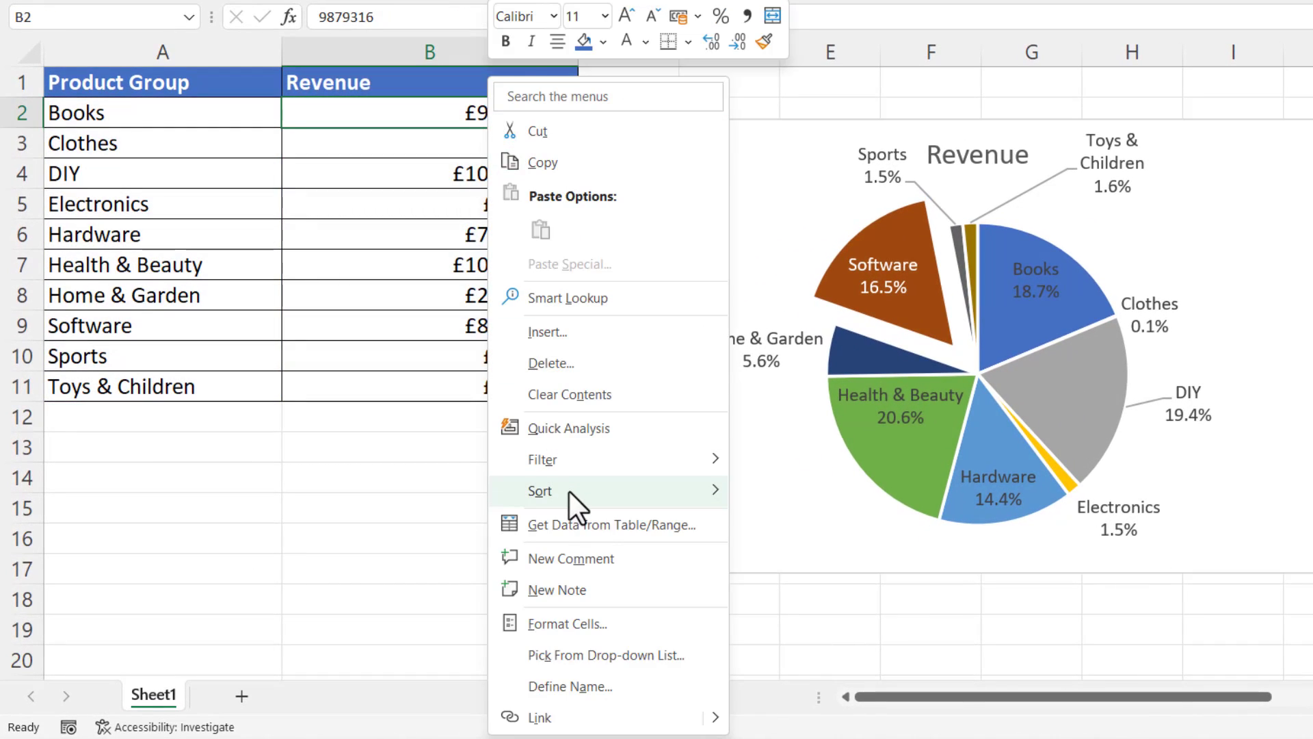
mouse_move(569, 492)
left_click(806, 524)
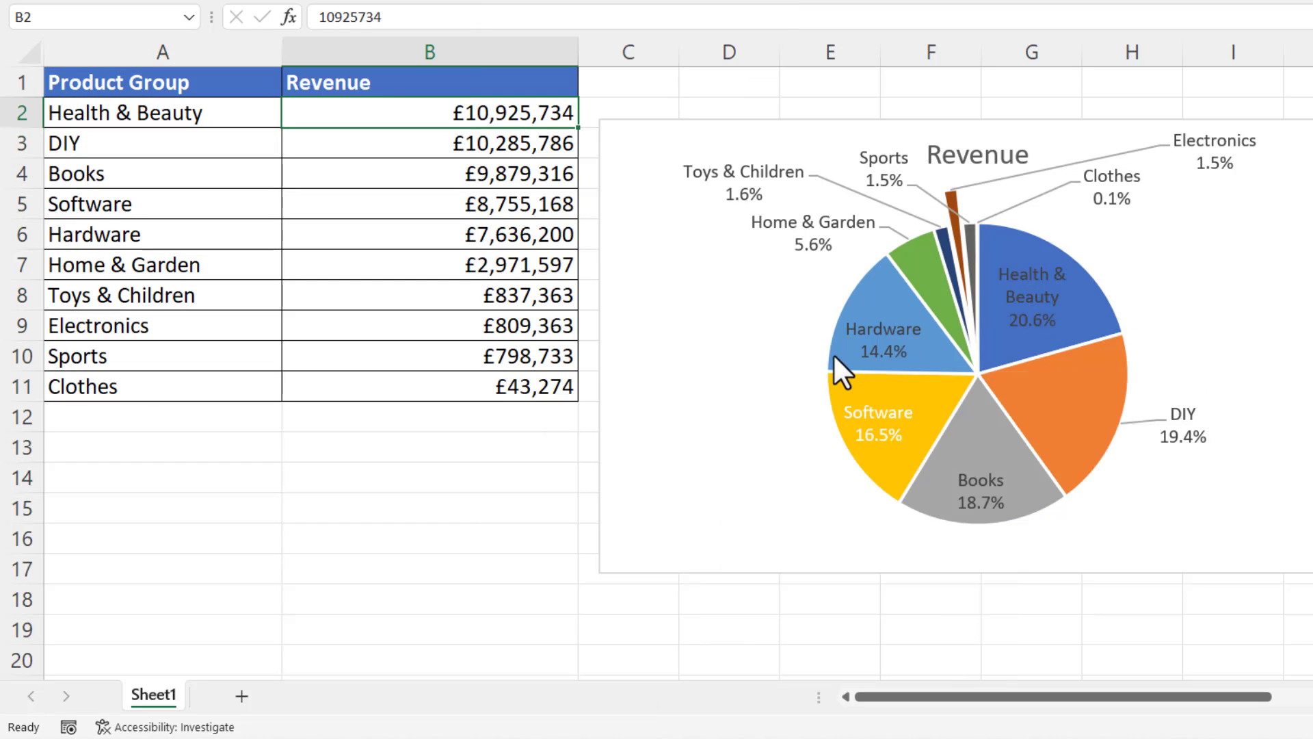
Change the chart type of the revenue chart to Pie of Pie.
left_click(667, 272)
right_click(667, 273)
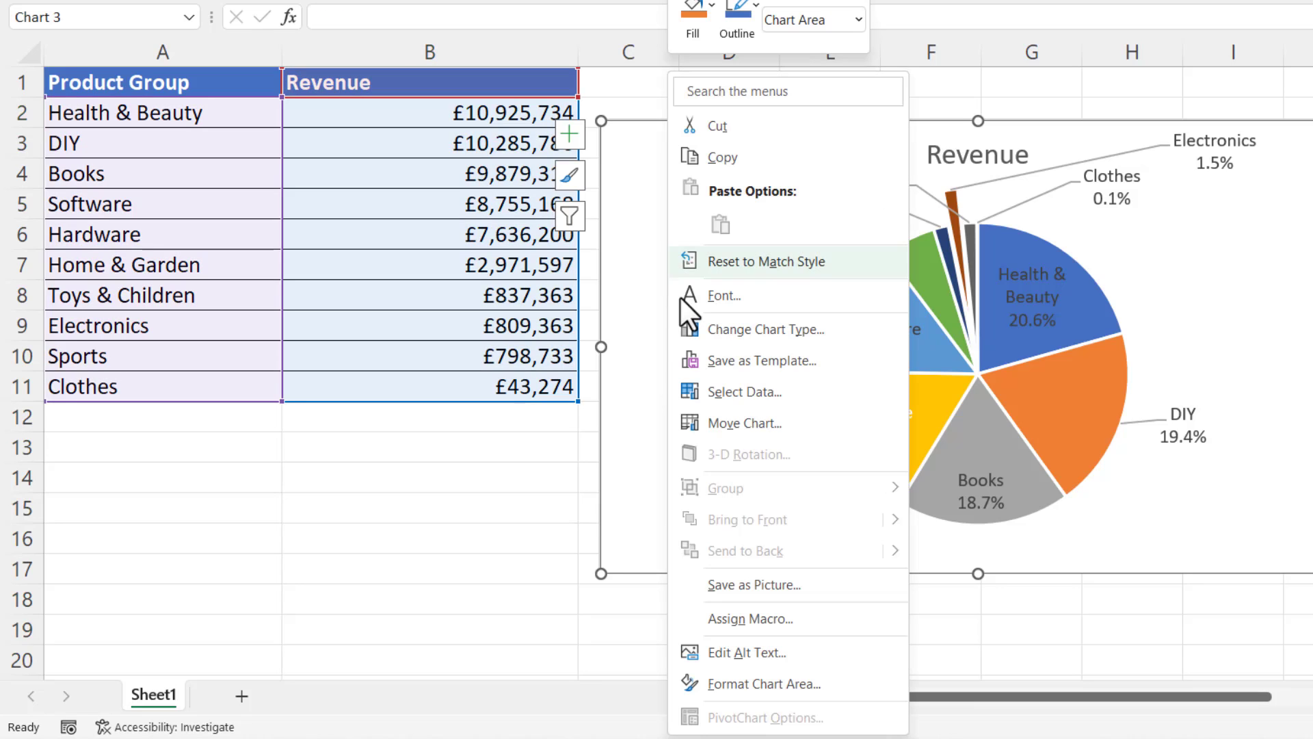
left_click(750, 334)
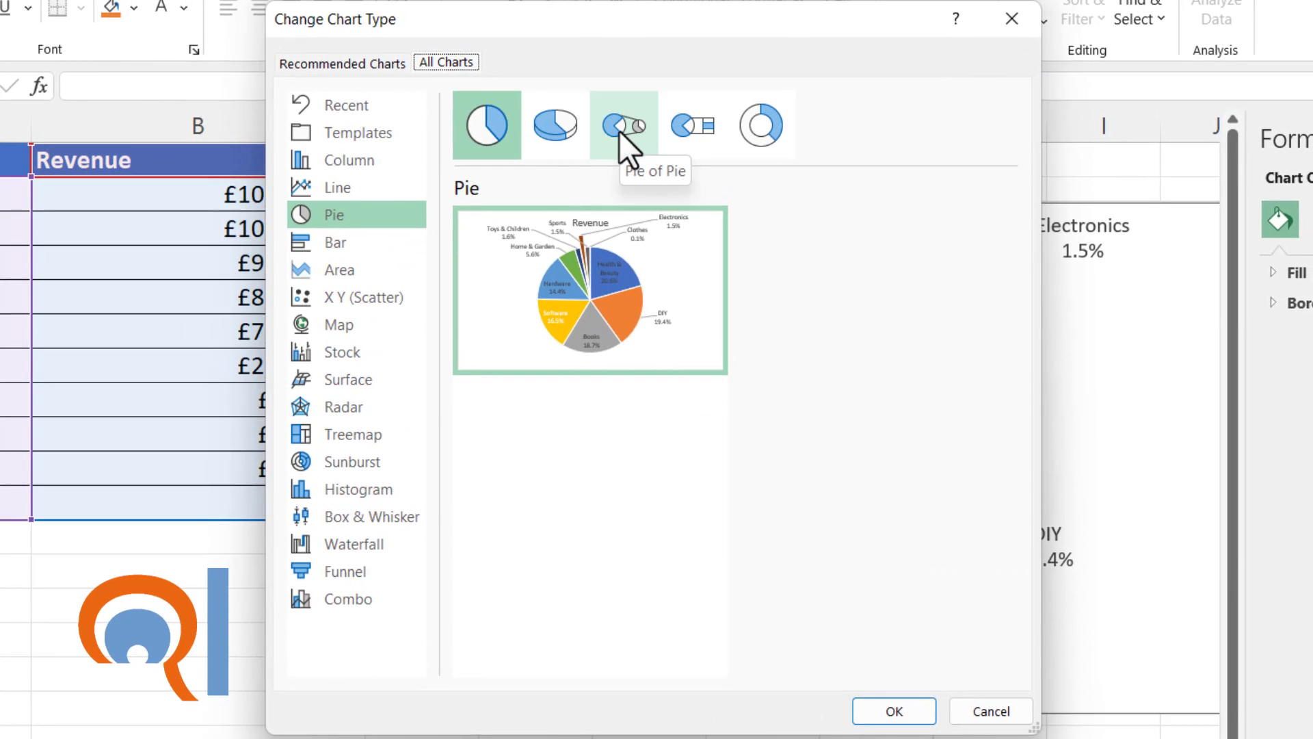
left_click(618, 130)
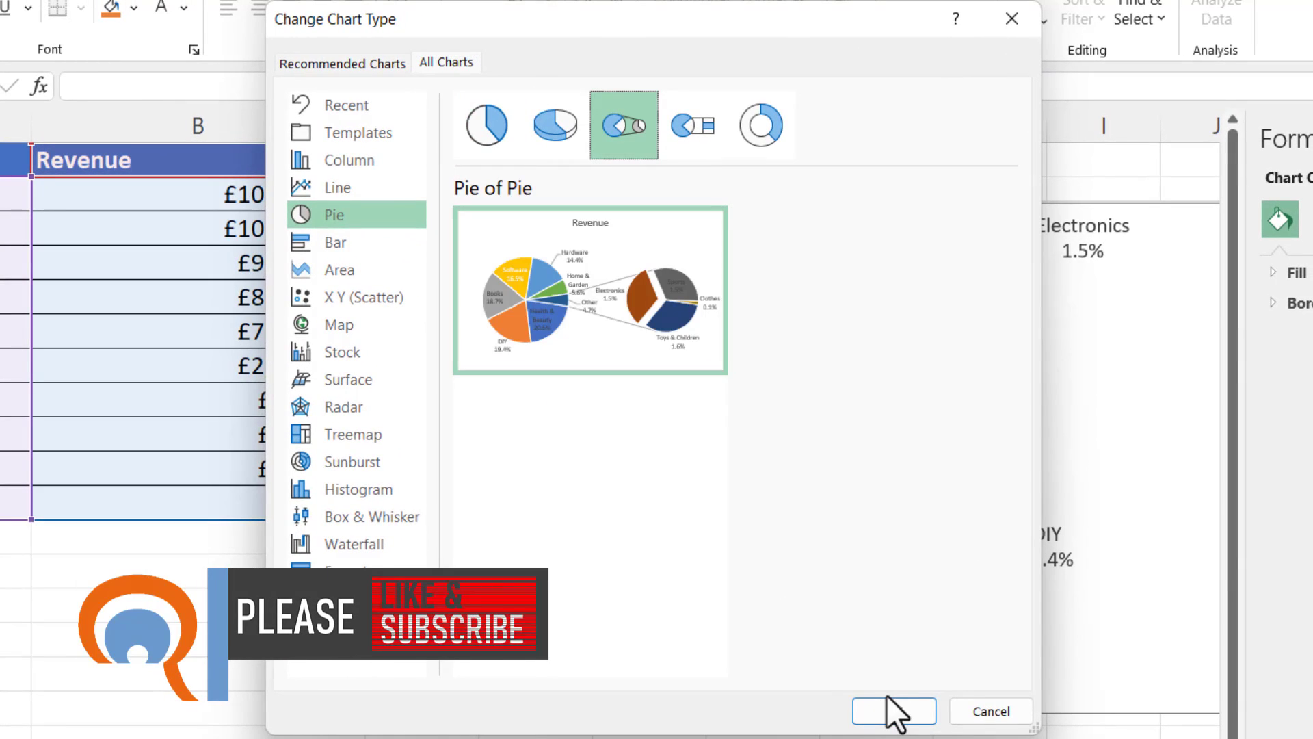
left_click(894, 712)
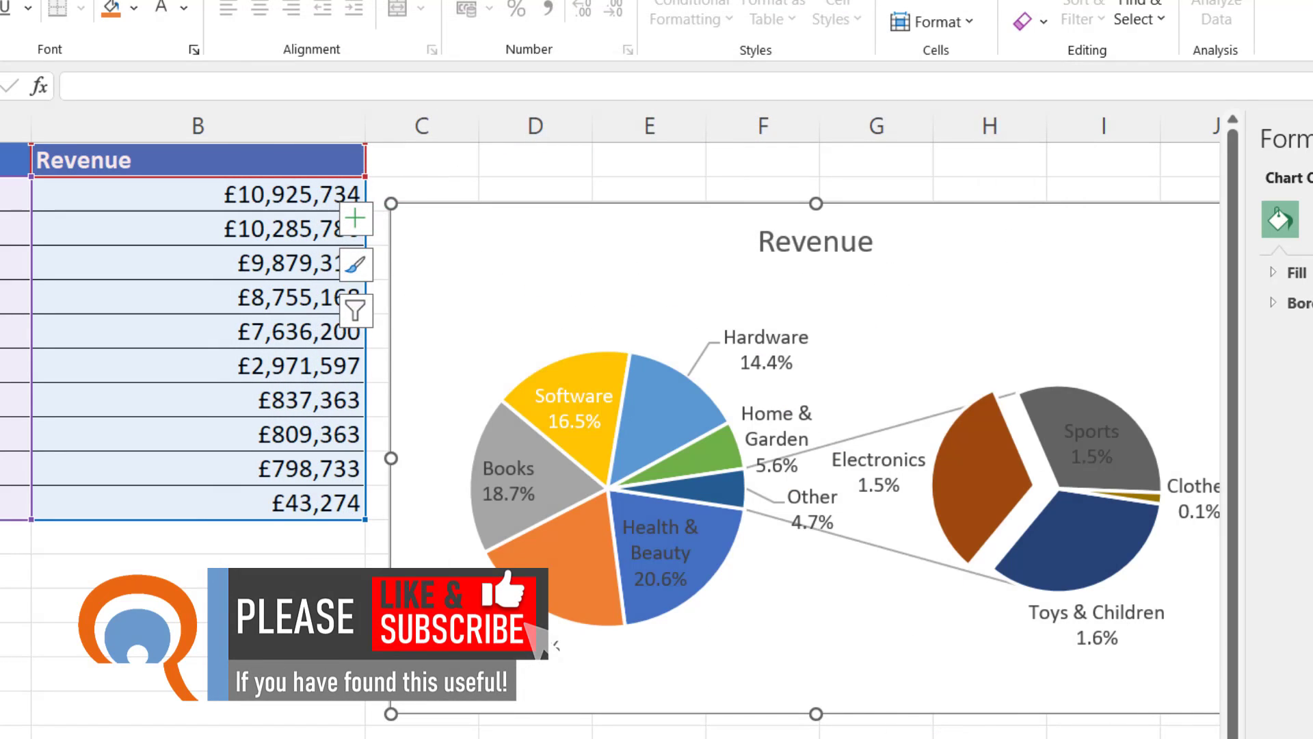
Open the series options for the pie series and increase the values in the second plot by one, adding Home & Garden.
scroll(722, 458, "right", 2)
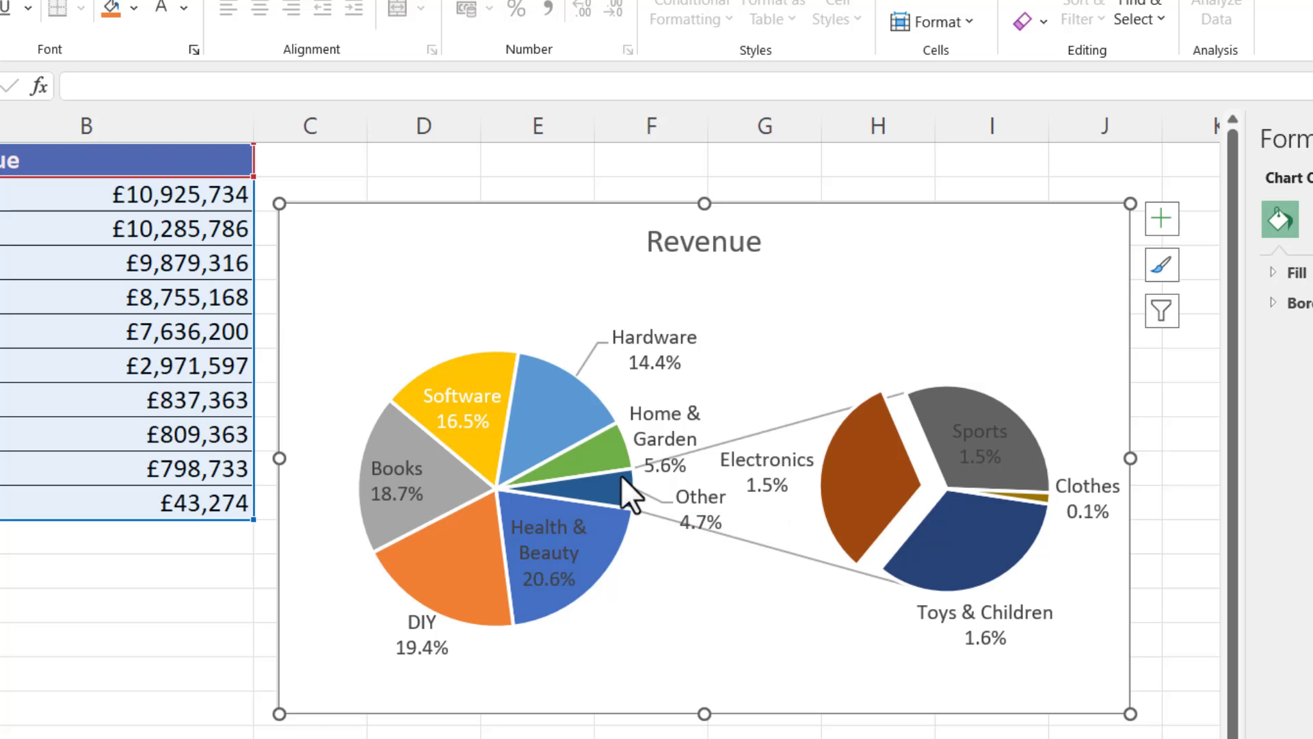
mouse_move(544, 487)
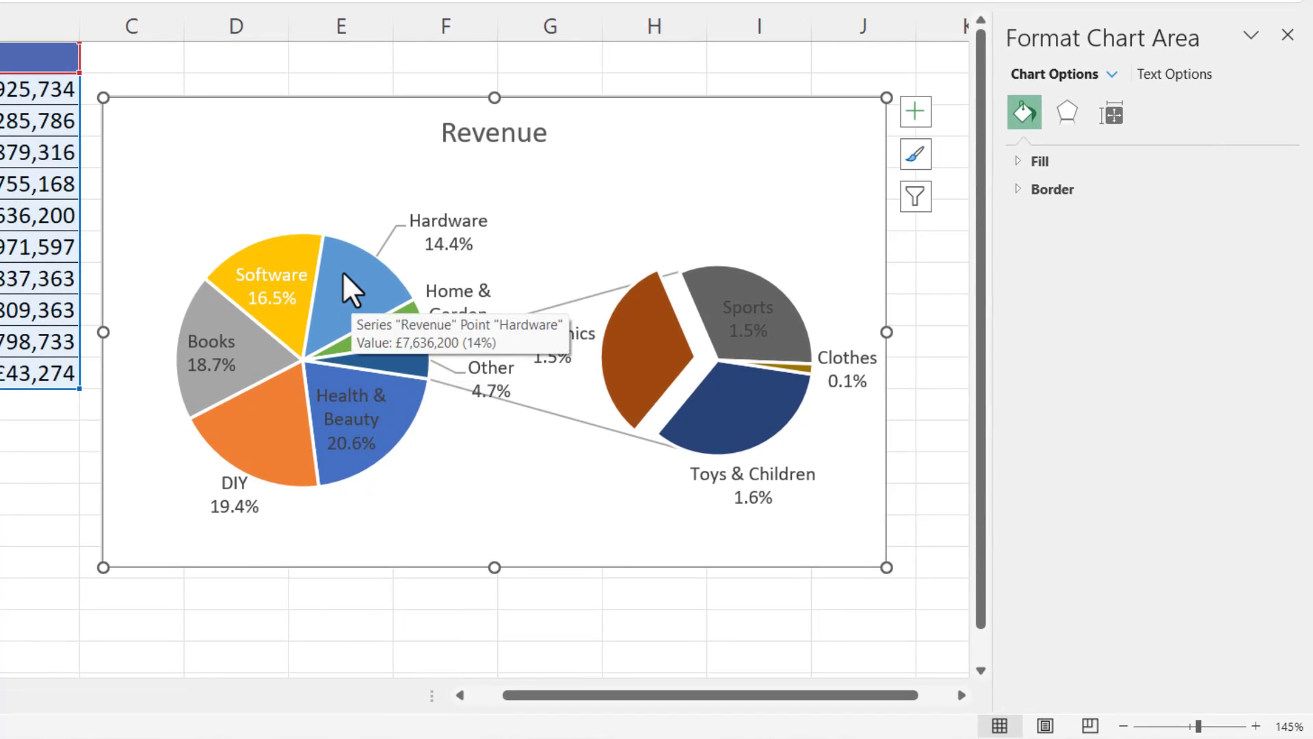
left_click(343, 271)
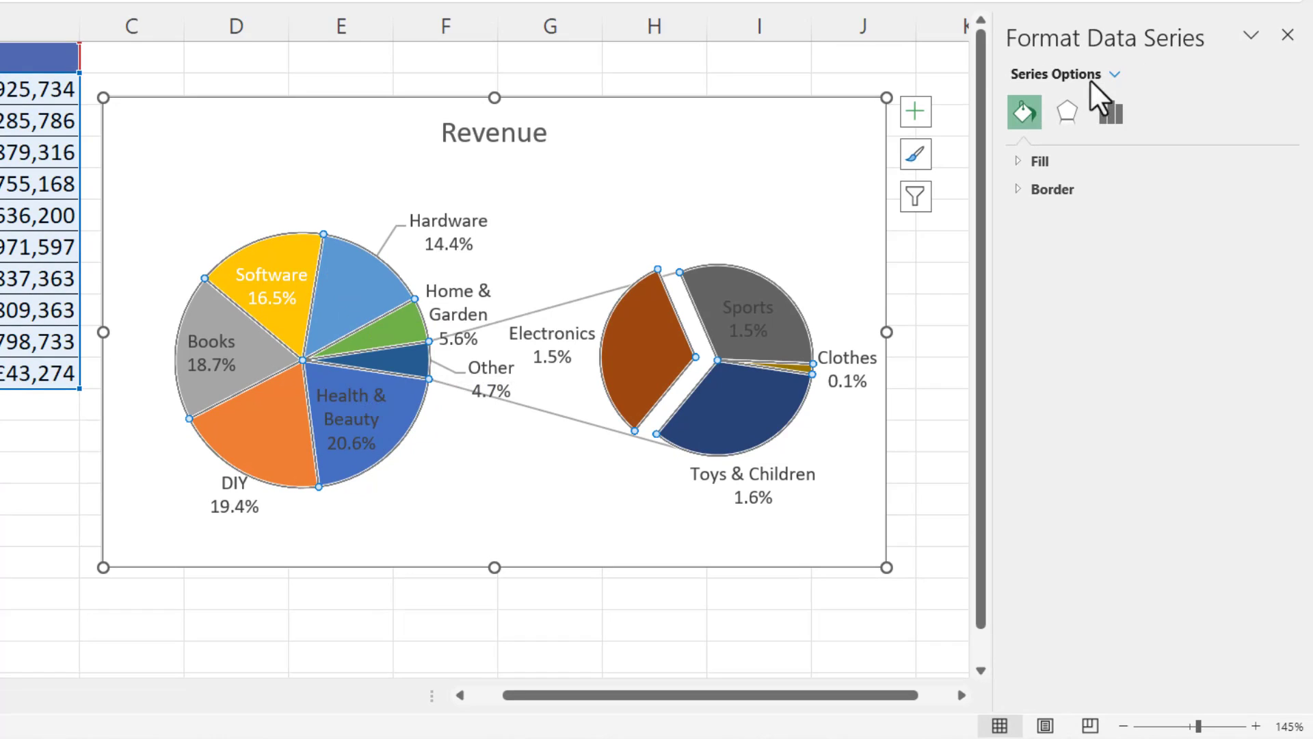
left_click(1110, 113)
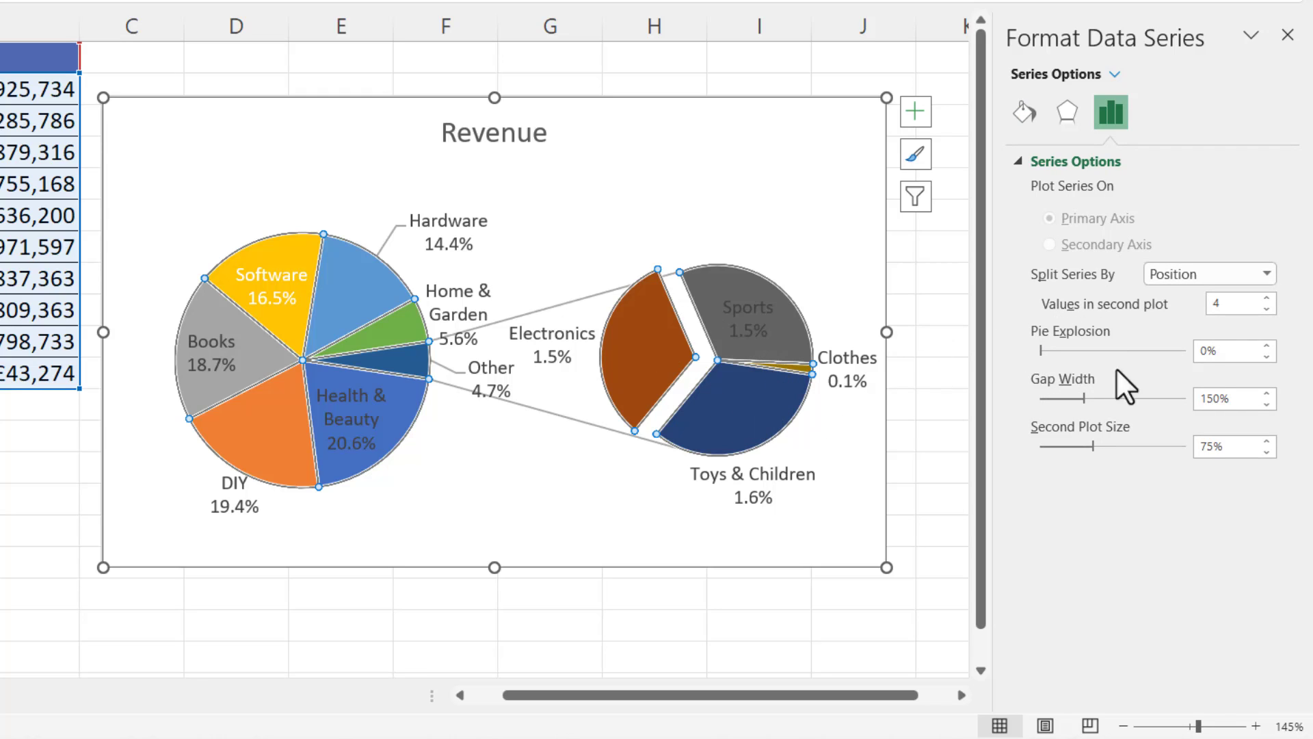
left_click(1265, 299)
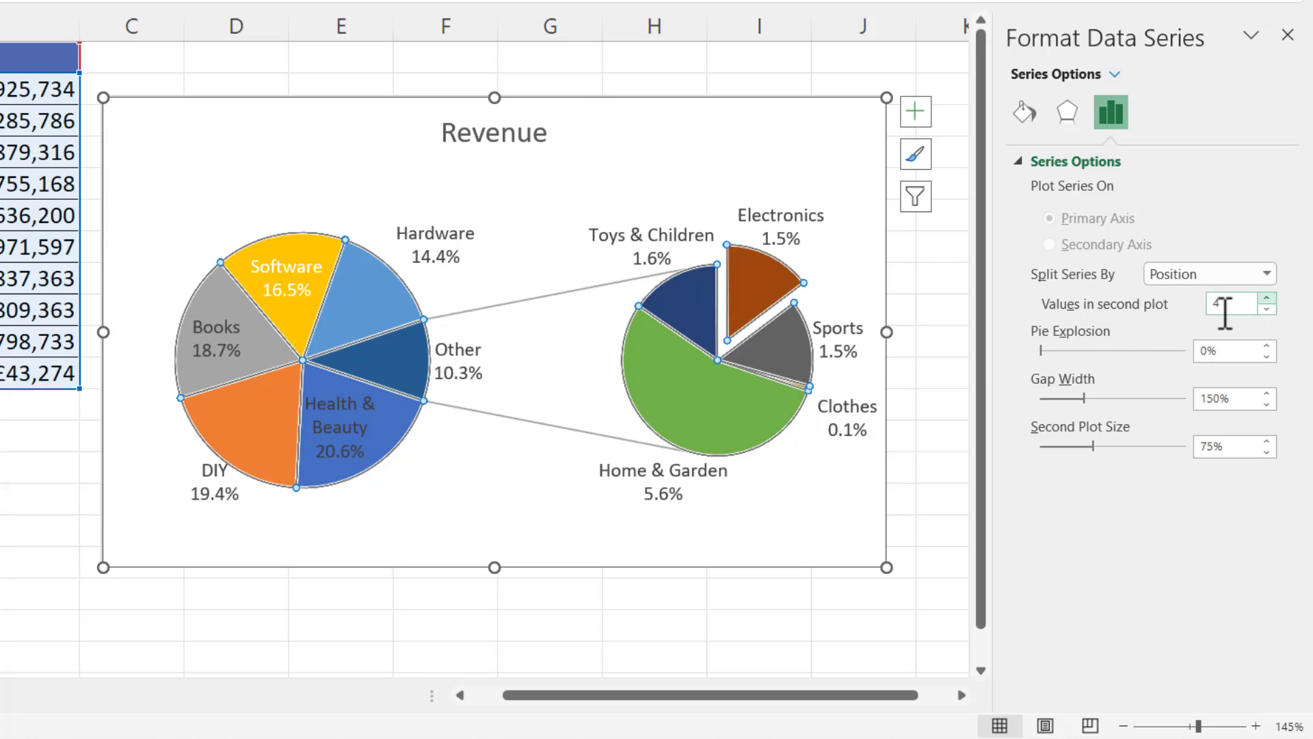
Pull the exploded Electronics slice back in to rejoin the second pie.
left_click(762, 282)
left_click_drag(762, 282, 742, 306)
Configure the second plot to hold 3 values, with a gap width of 210% and a second plot size of 54%.
left_click(1266, 309)
left_click(1265, 310)
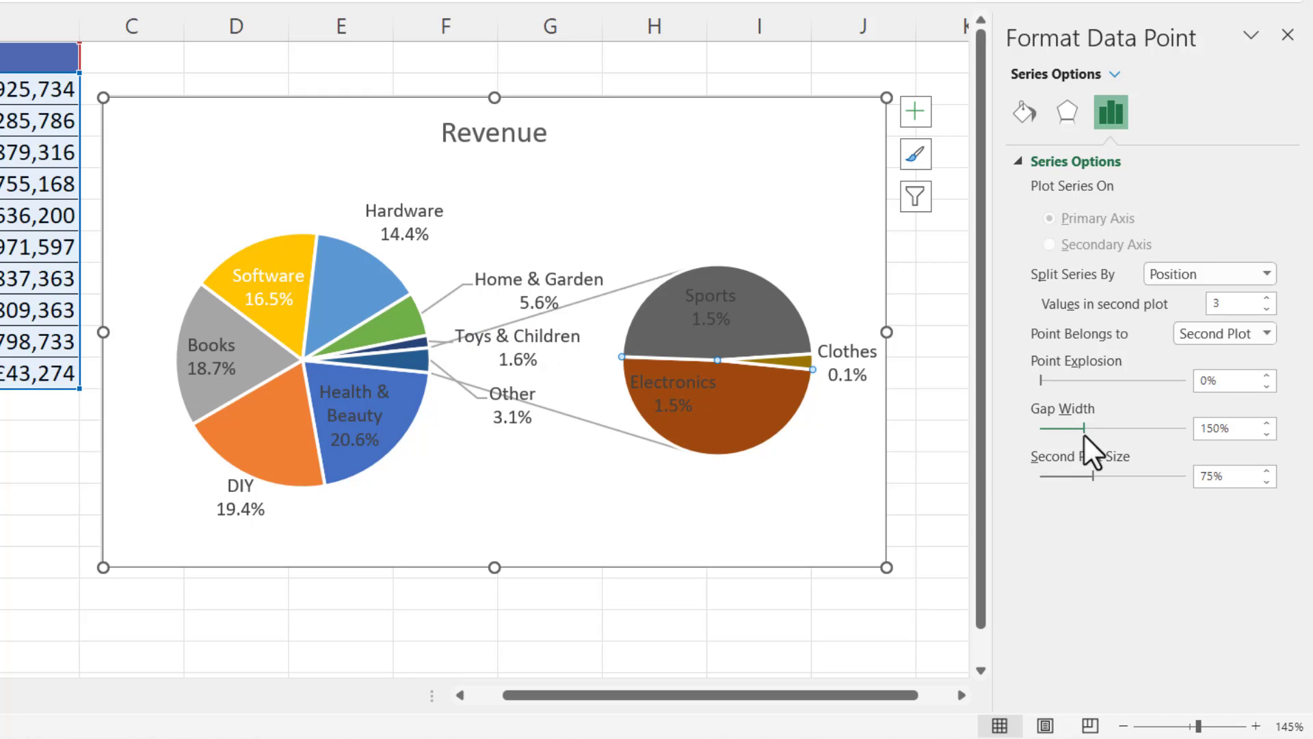
left_click_drag(1084, 430, 1077, 474)
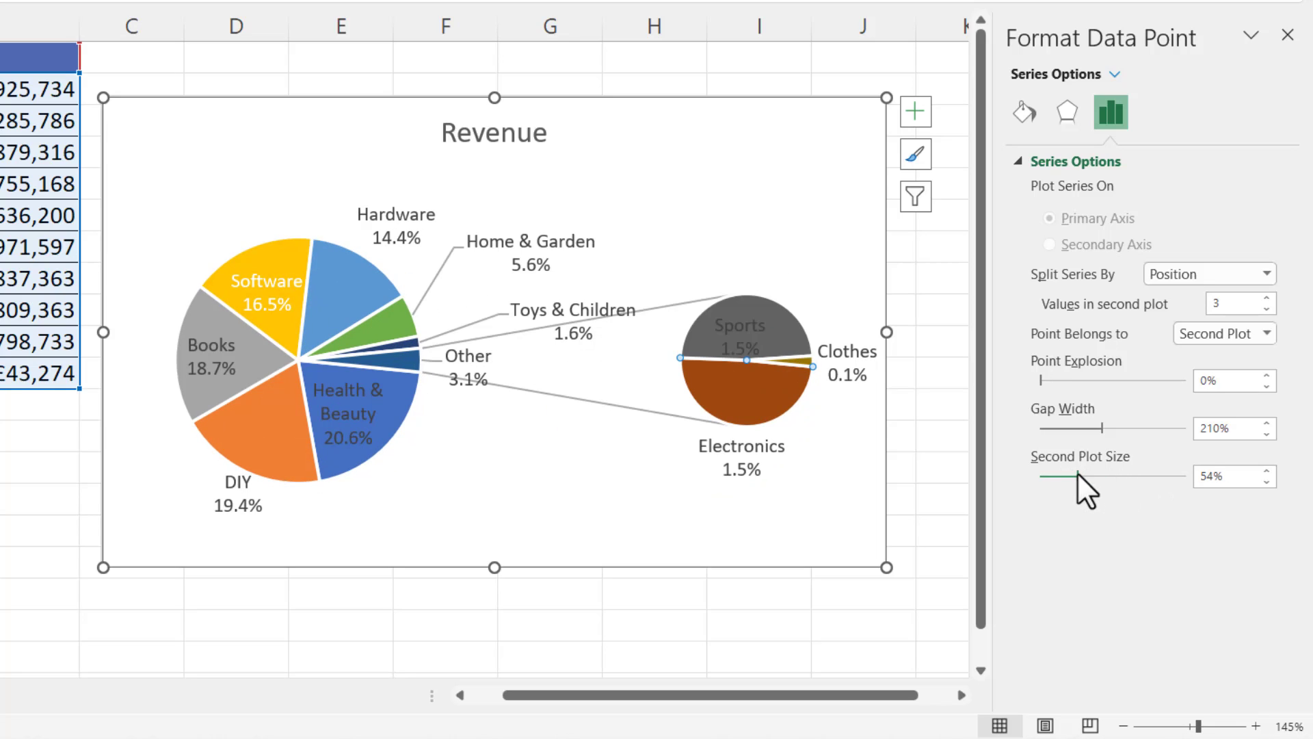